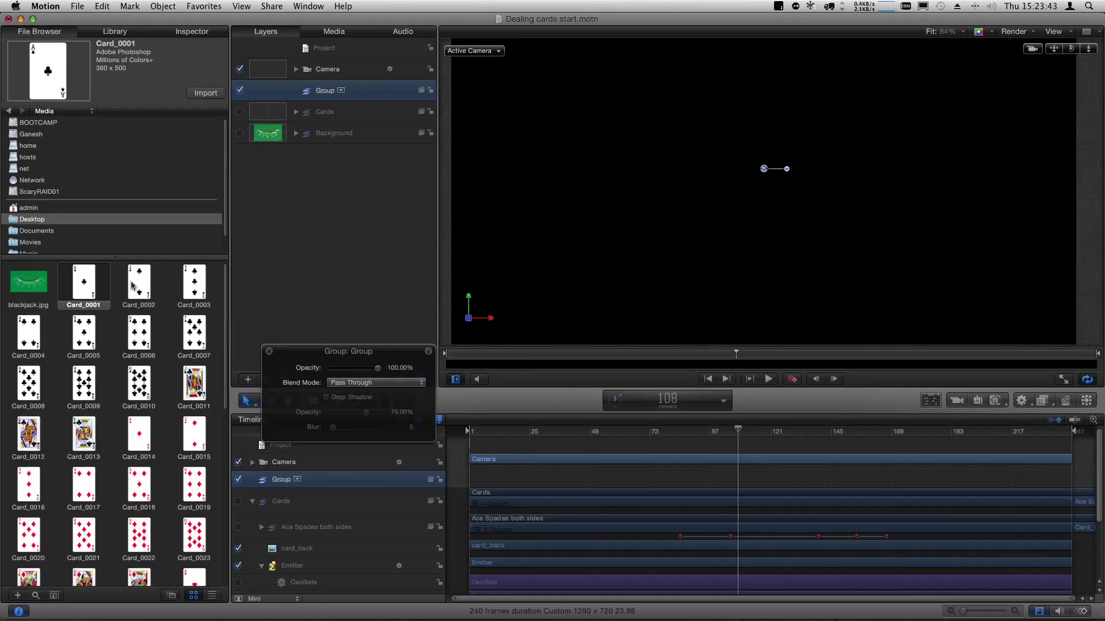
# Scroll the File Browser through the numbered card image files.
pyautogui.moveTo(226, 302); pyautogui.dragTo(217, 485)
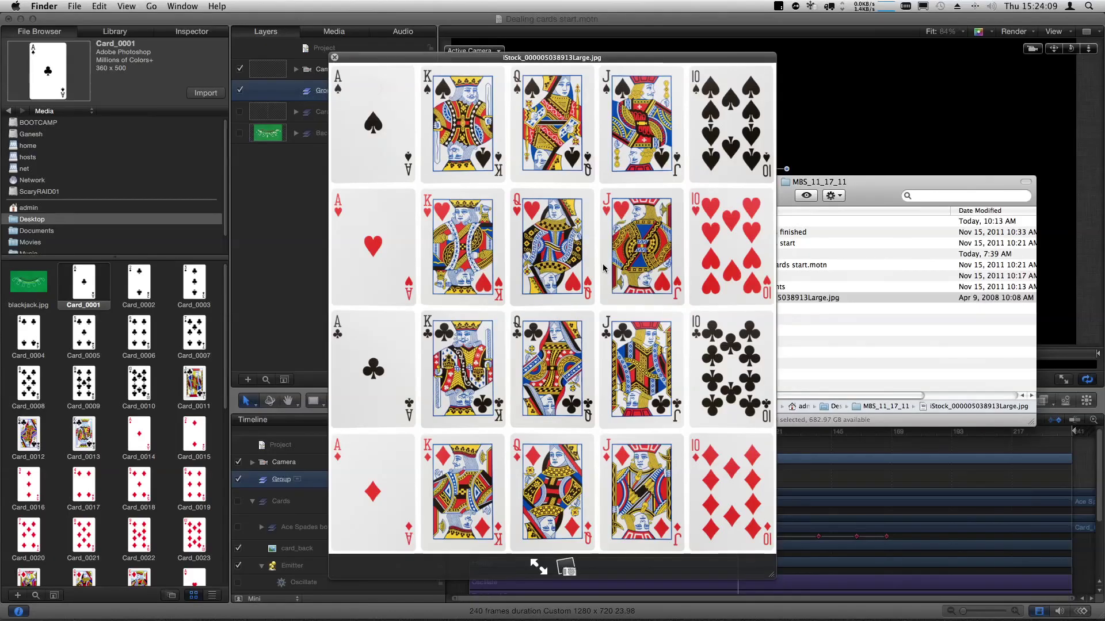
# Close the card-sheet Quick Look preview and switch back to Motion.
pyautogui.press('space')
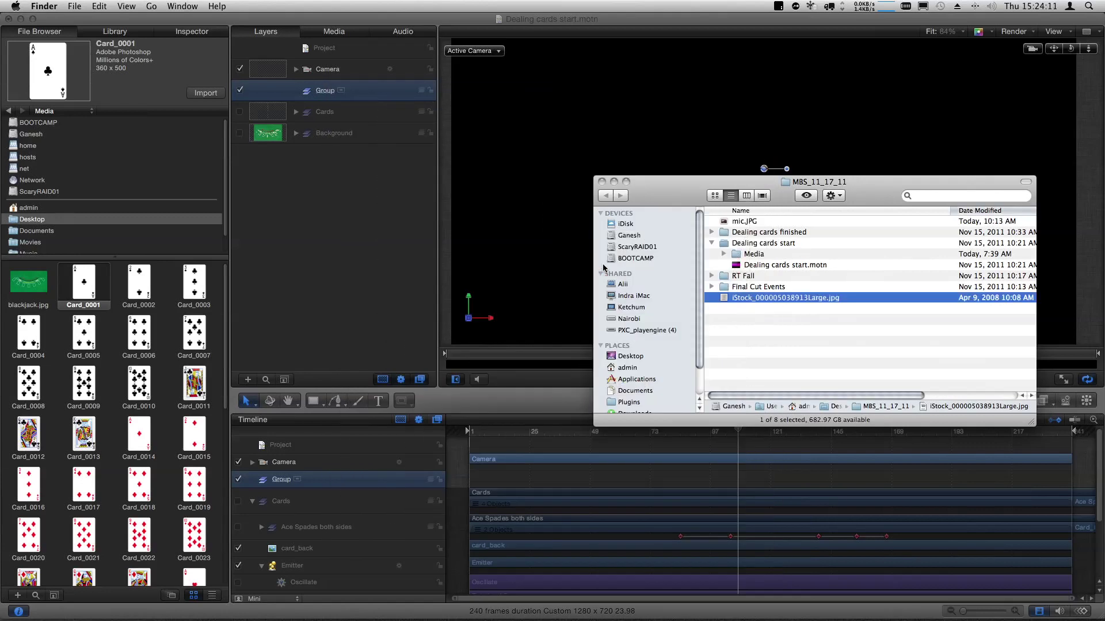
pyautogui.press('super+Tab')
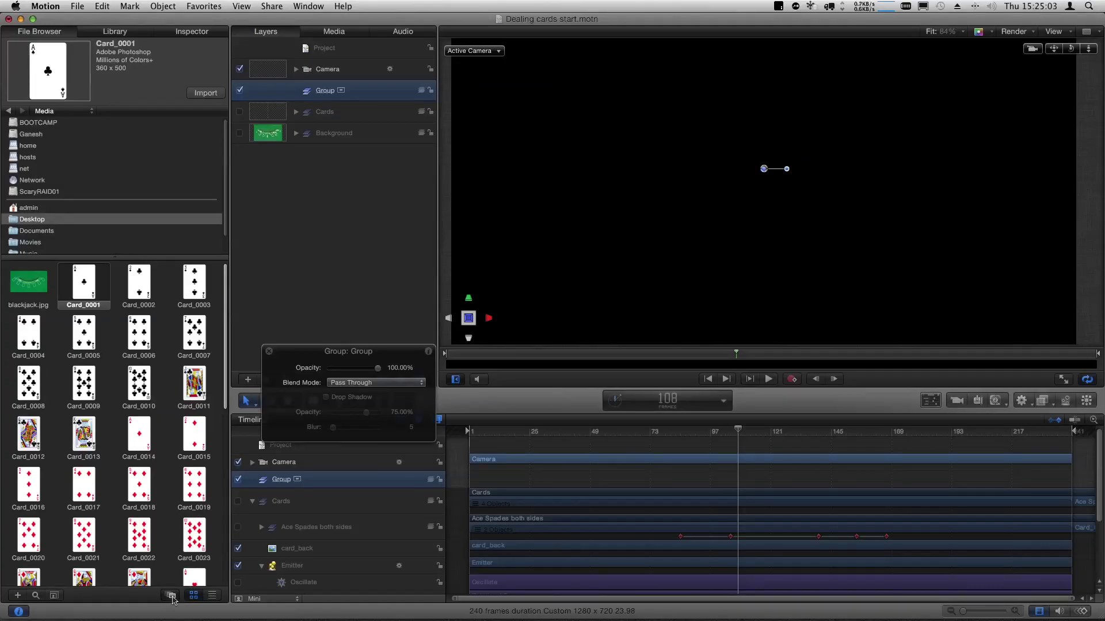
# Group the 52 card files into the single image sequence Card_[...#]:1:52.
pyautogui.click(172, 597)
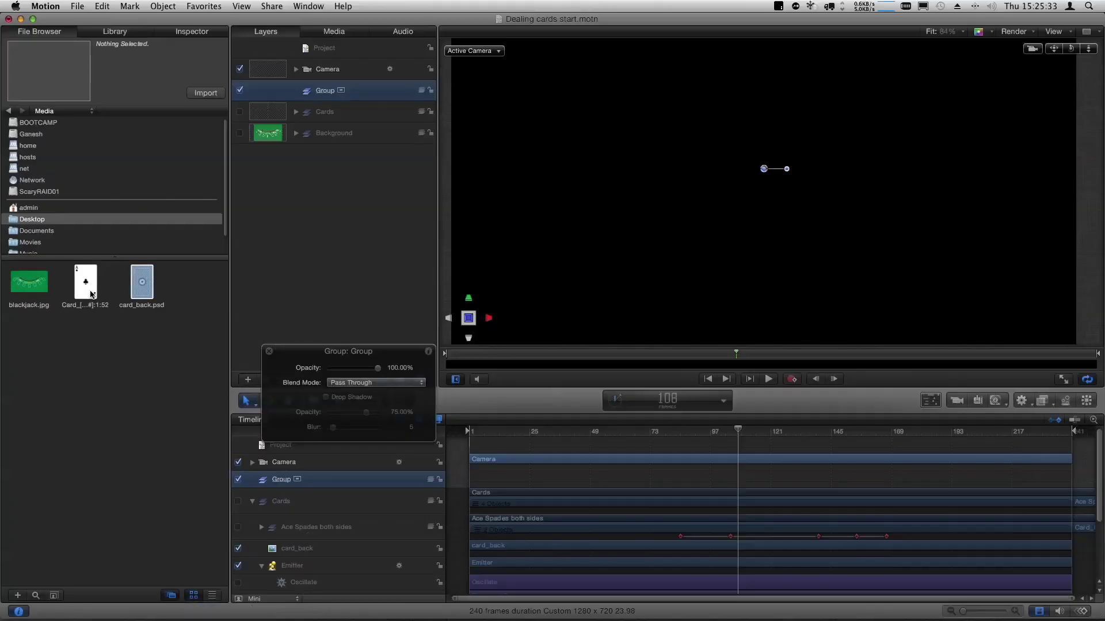
pyautogui.click(172, 596)
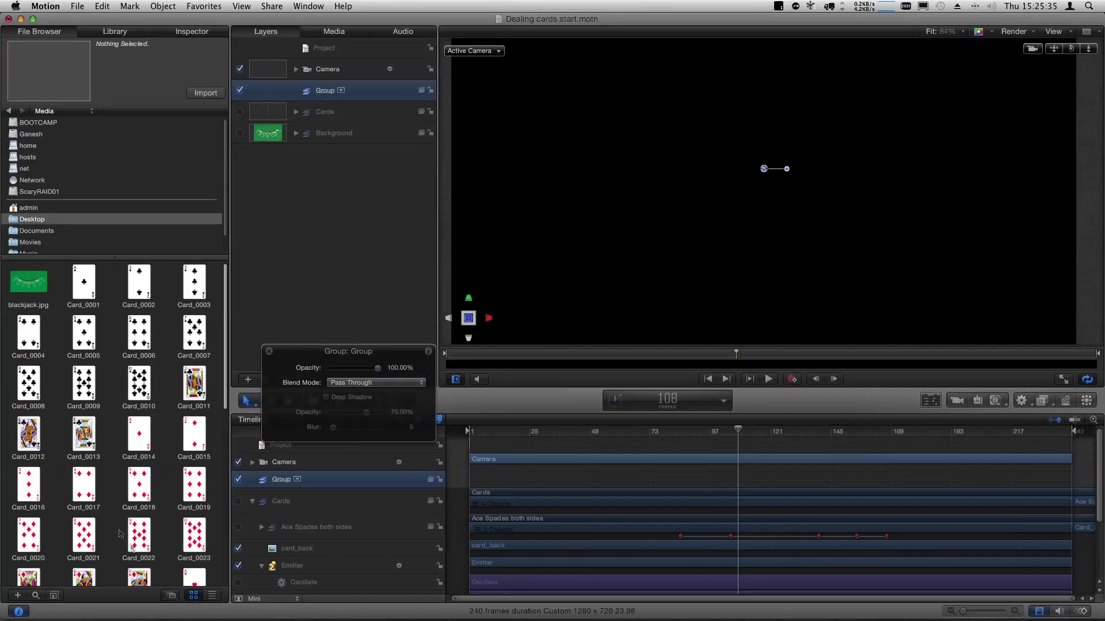
pyautogui.click(171, 596)
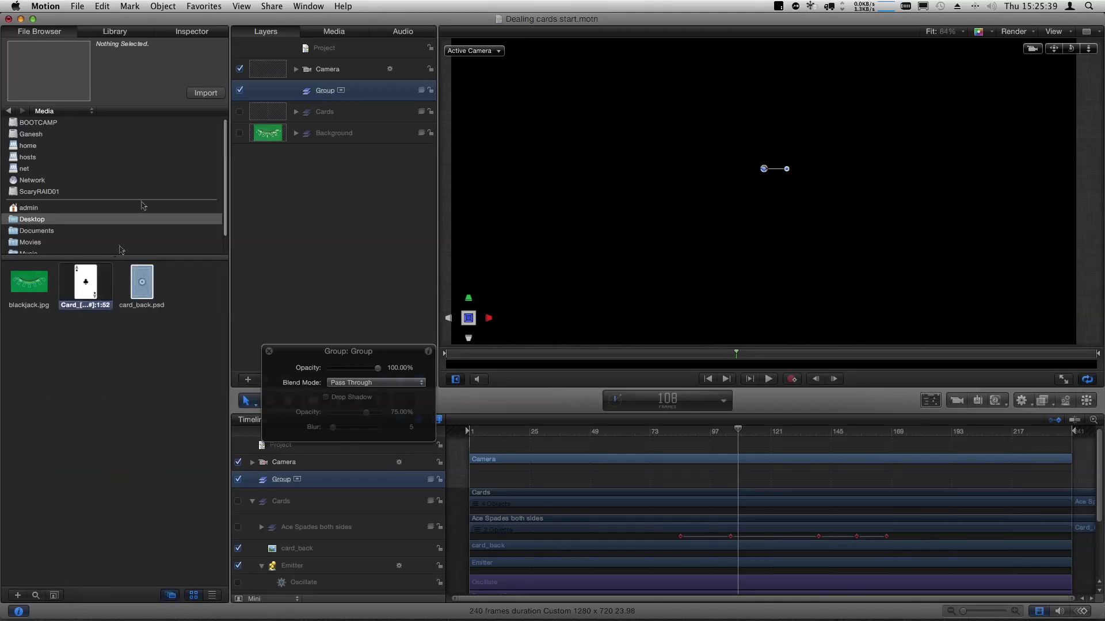
# Import the card sequence into Group, move its clip to the timeline start, and preview it.
pyautogui.click(203, 94)
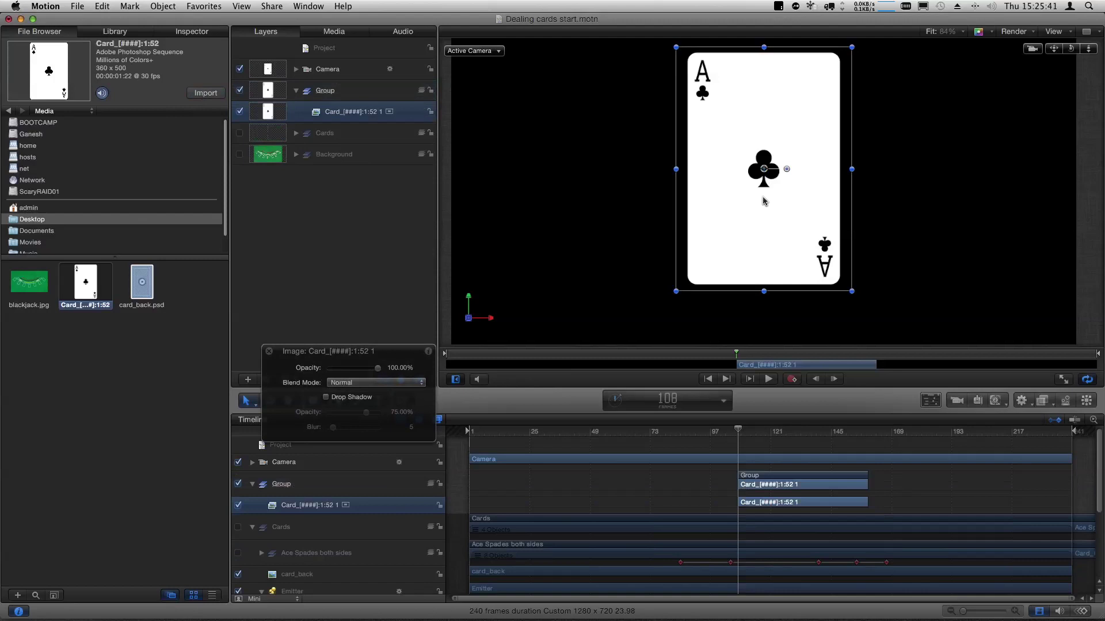
pyautogui.click(768, 379)
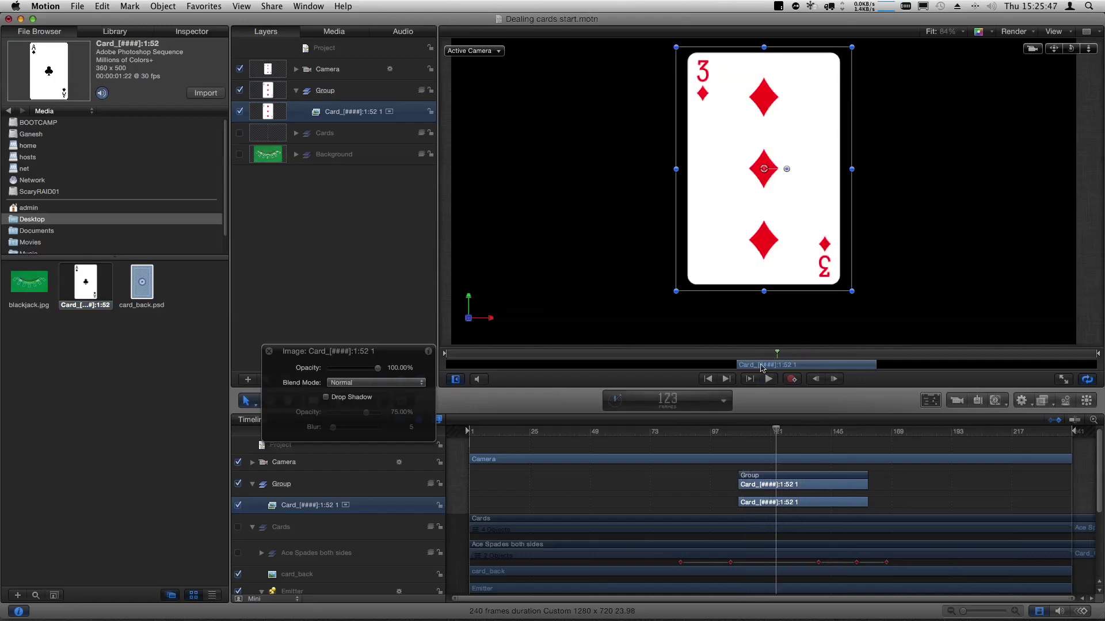
pyautogui.moveTo(739, 361); pyautogui.dragTo(473, 361)
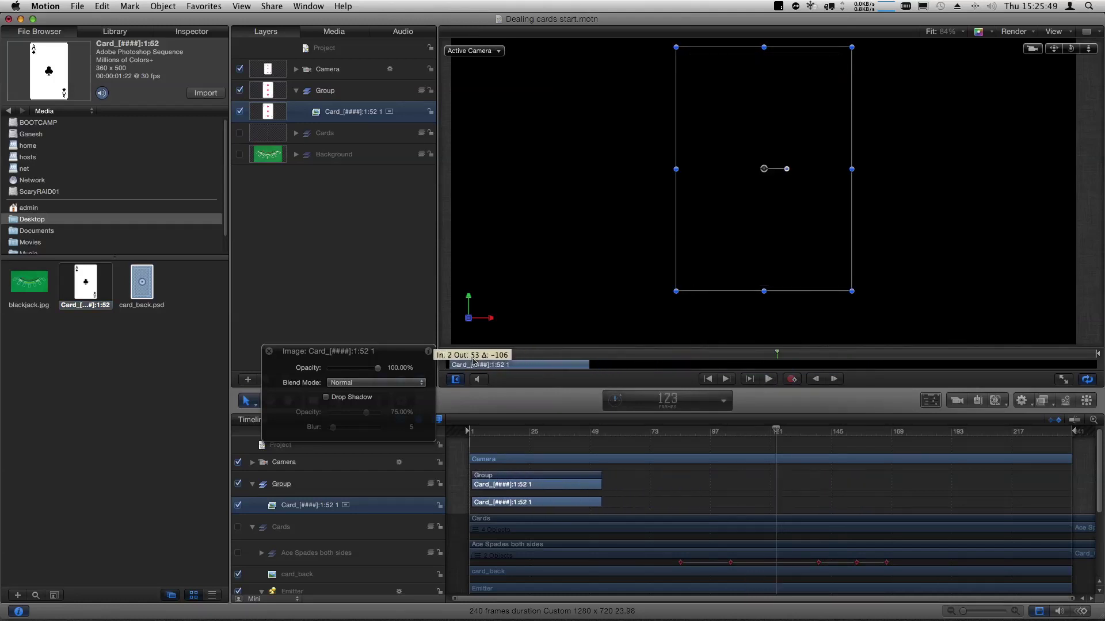
pyautogui.click(449, 355)
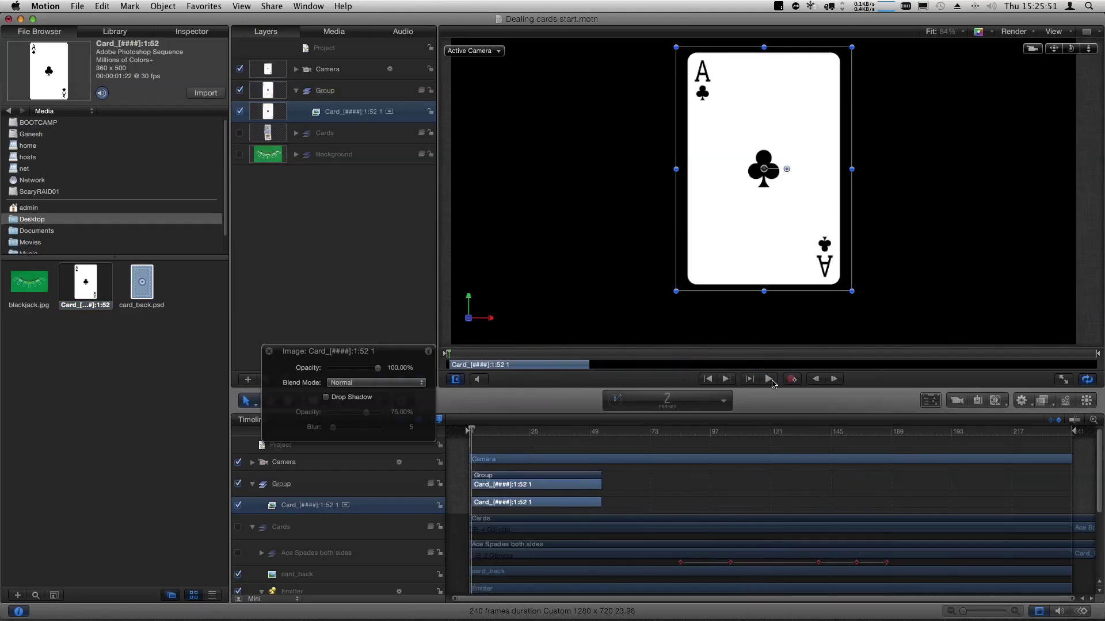
pyautogui.click(770, 381)
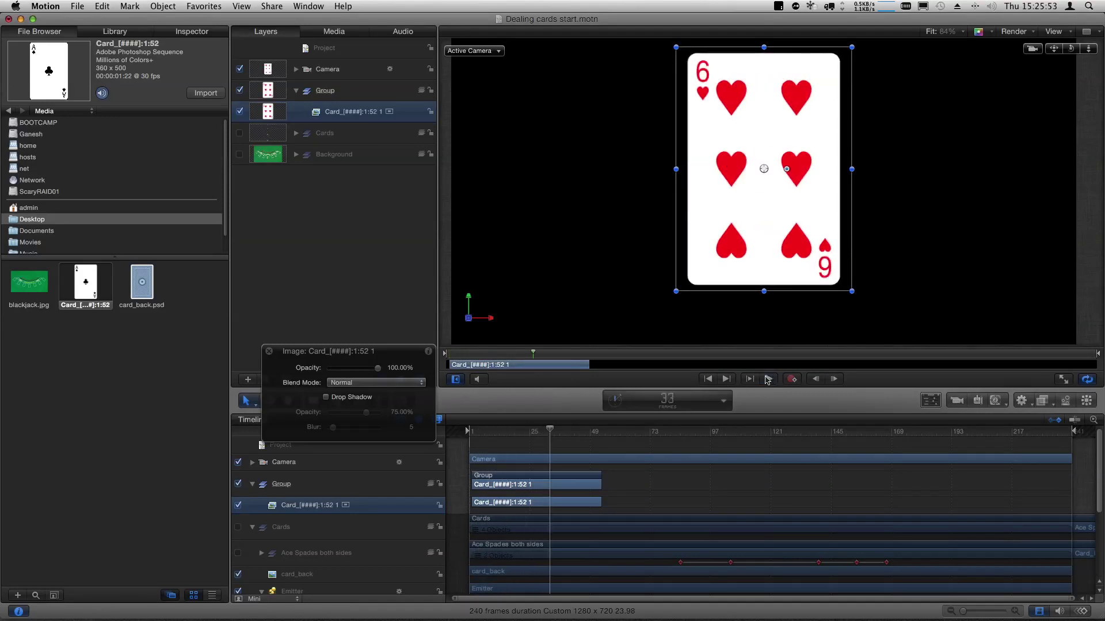
pyautogui.moveTo(534, 355); pyautogui.dragTo(453, 357)
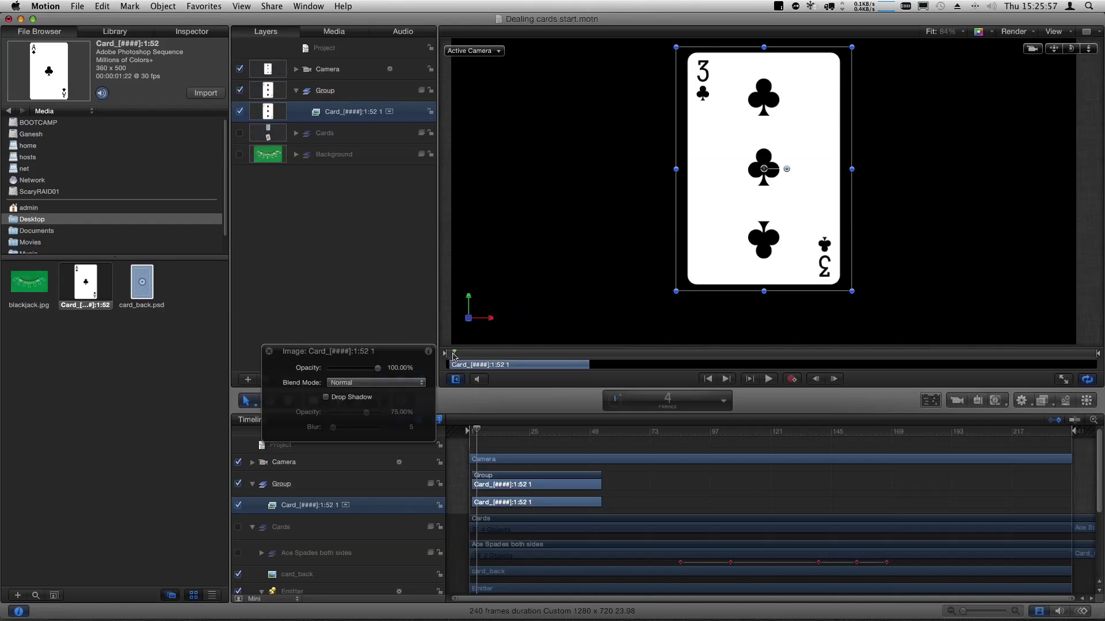
pyautogui.press('e')
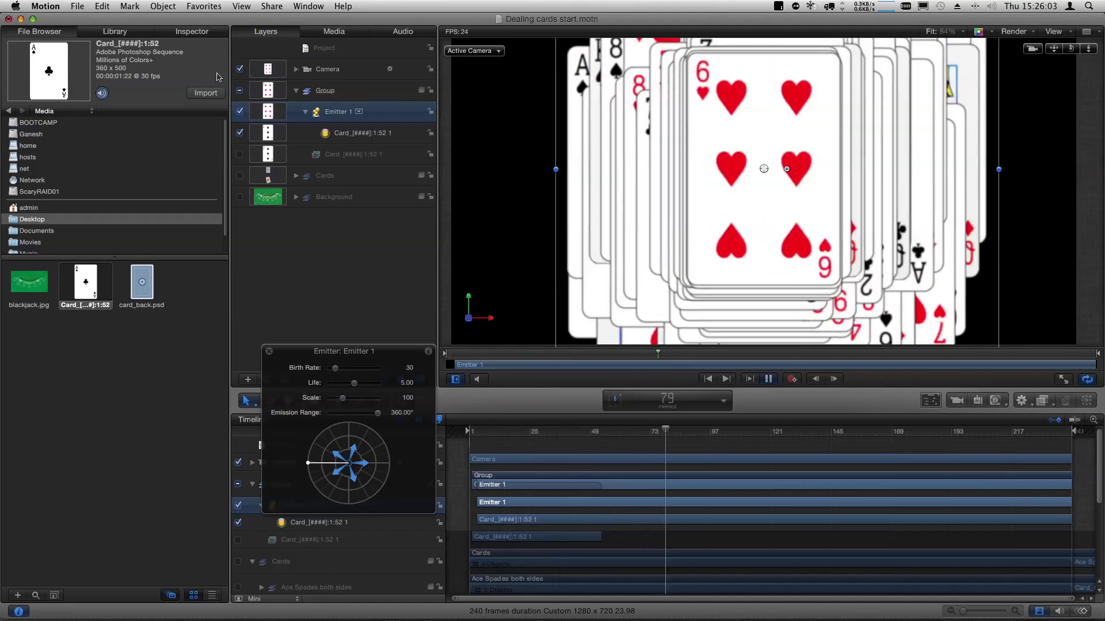
# In the Emitter inspector, turn off Play Frames and keep Random Start Frame on.
pyautogui.press('super+3')
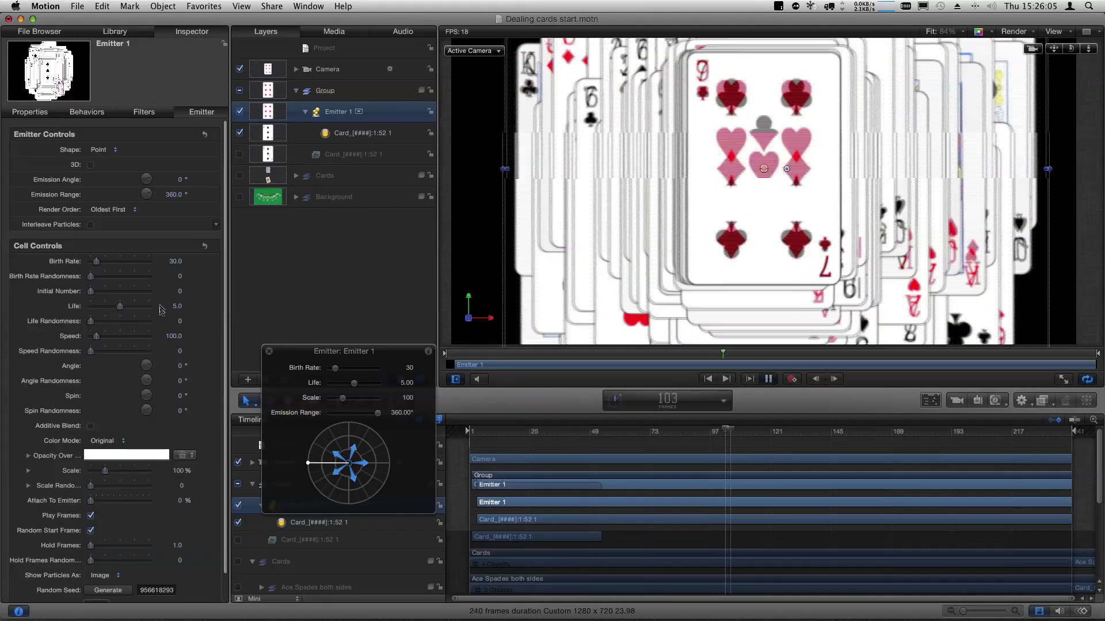
pyautogui.scroll(-1, 105, 529)
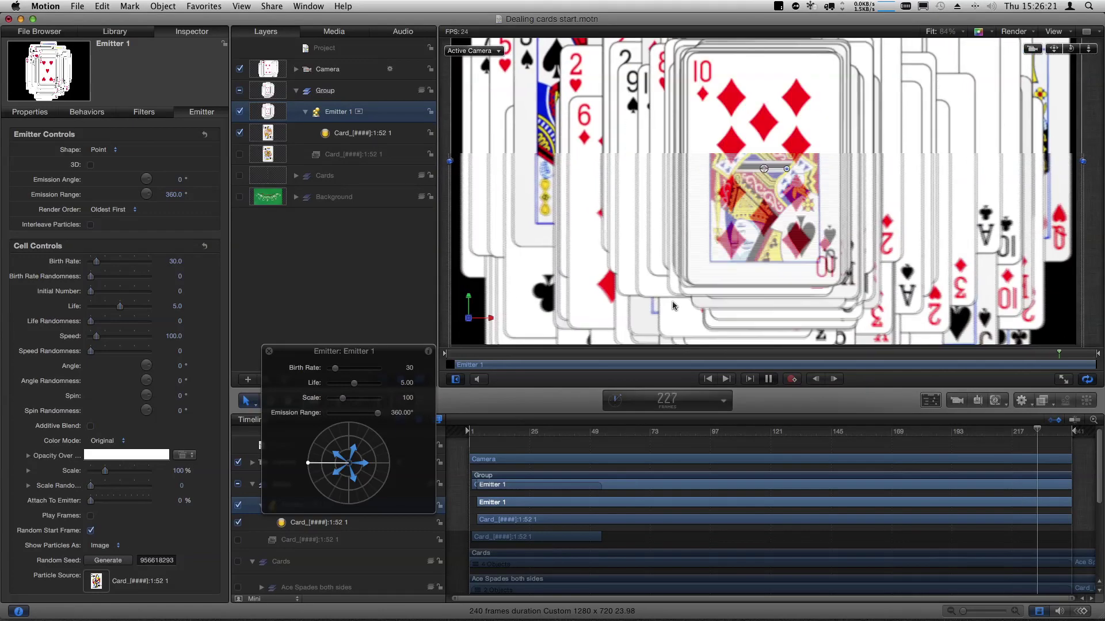
pyautogui.press('space')
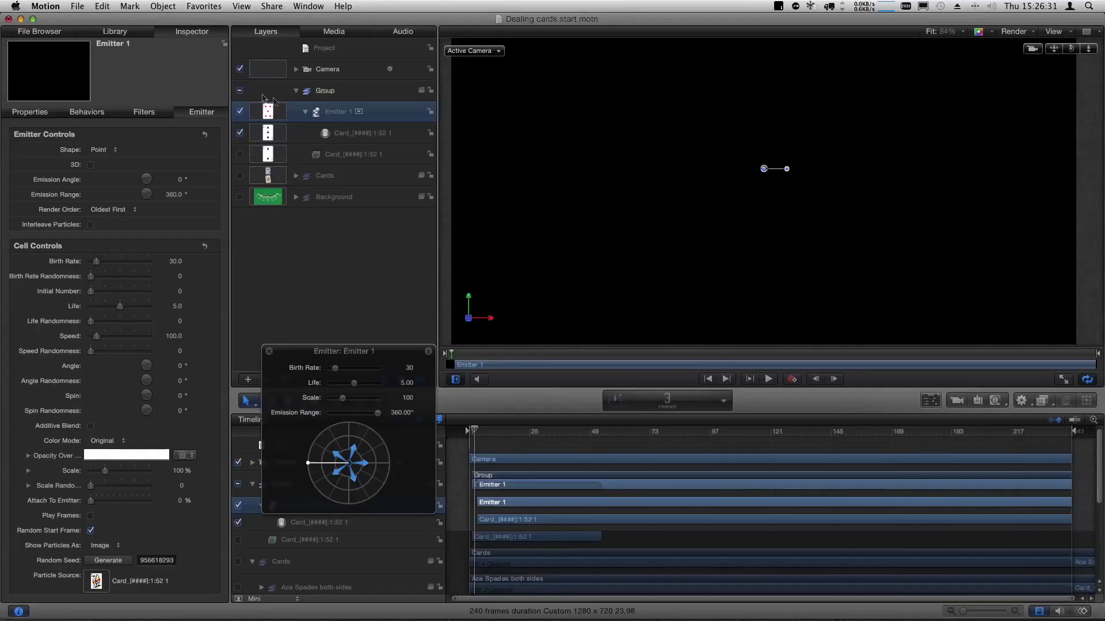
# Switch off Group, show Cards and the blackjack table background, and expand the Cards emitter.
pyautogui.click(239, 91)
pyautogui.click(296, 91)
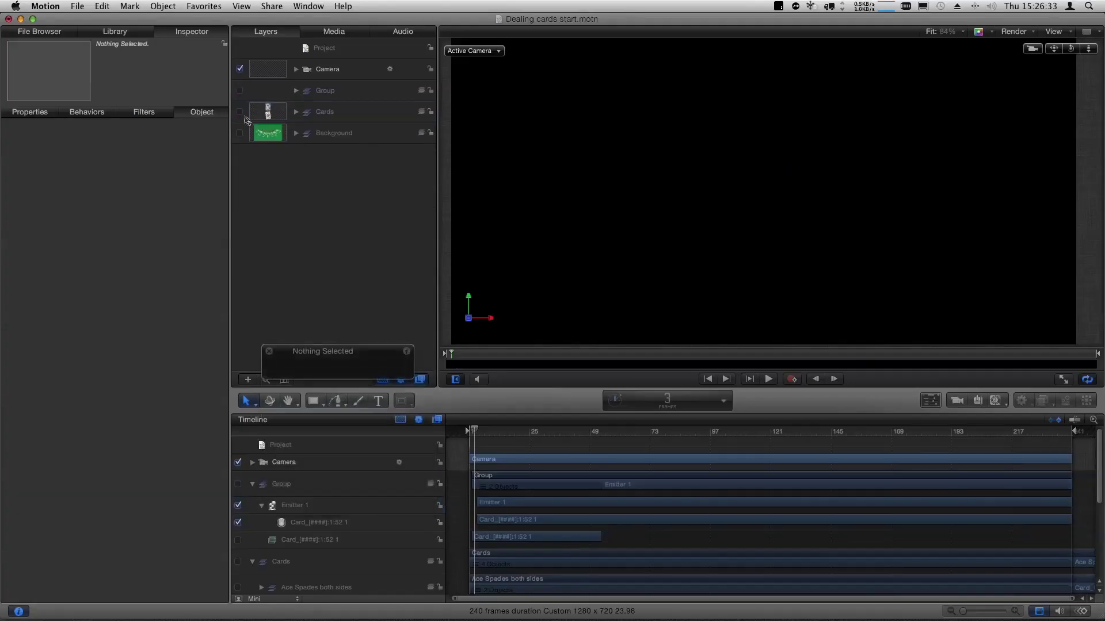
pyautogui.click(240, 112)
pyautogui.click(240, 133)
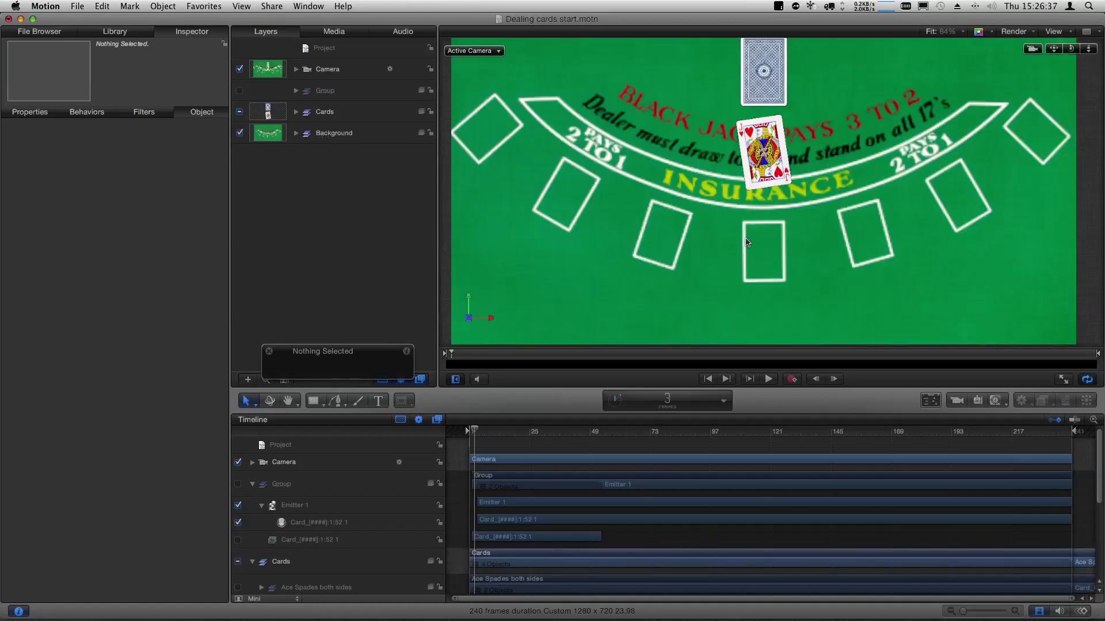
pyautogui.click(502, 431)
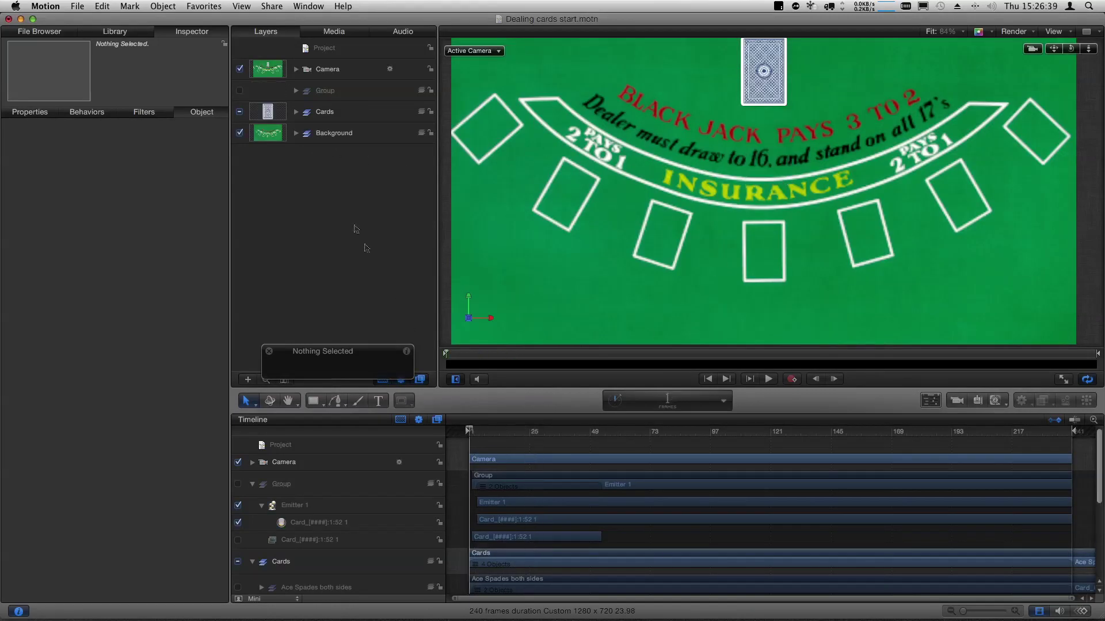
pyautogui.click(296, 112)
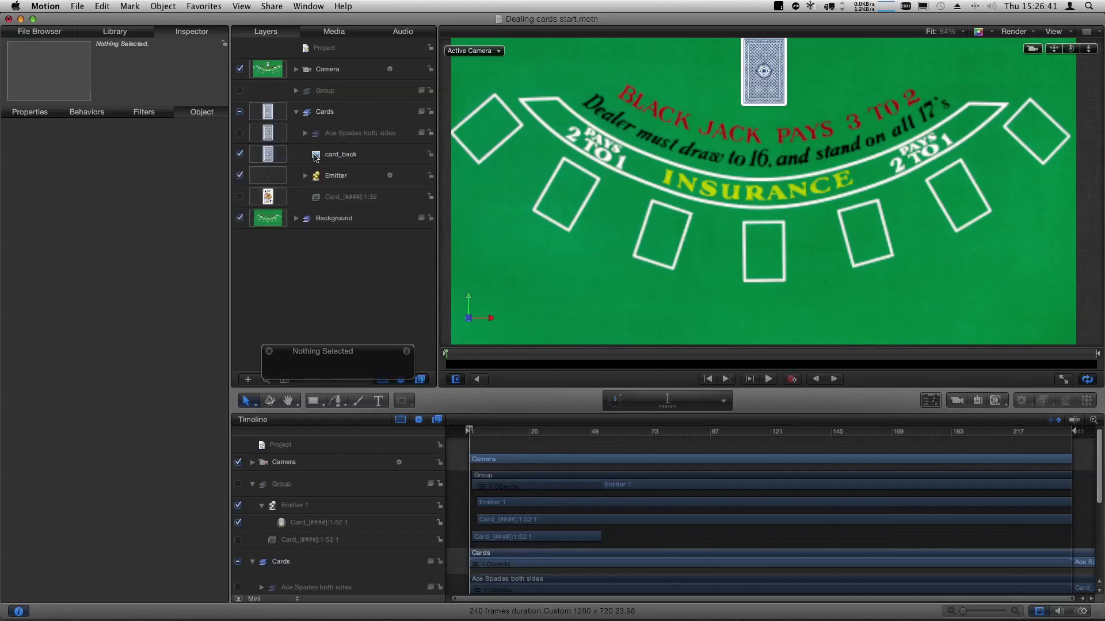
pyautogui.click(305, 176)
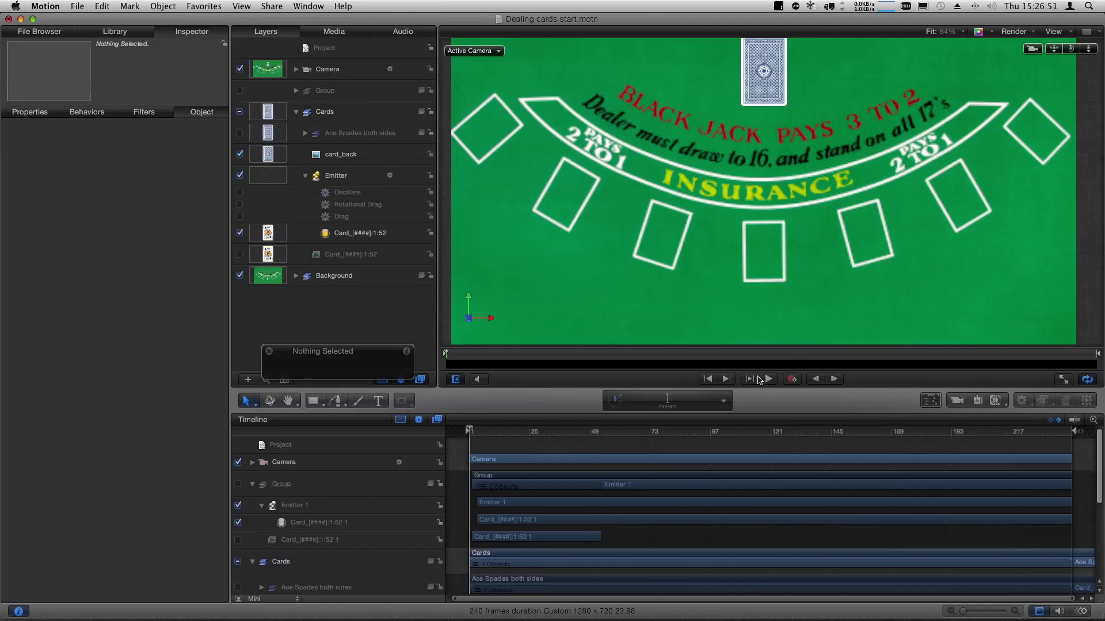
# Play the project to watch spinning cards drop onto the table's centre spot.
pyautogui.click(769, 379)
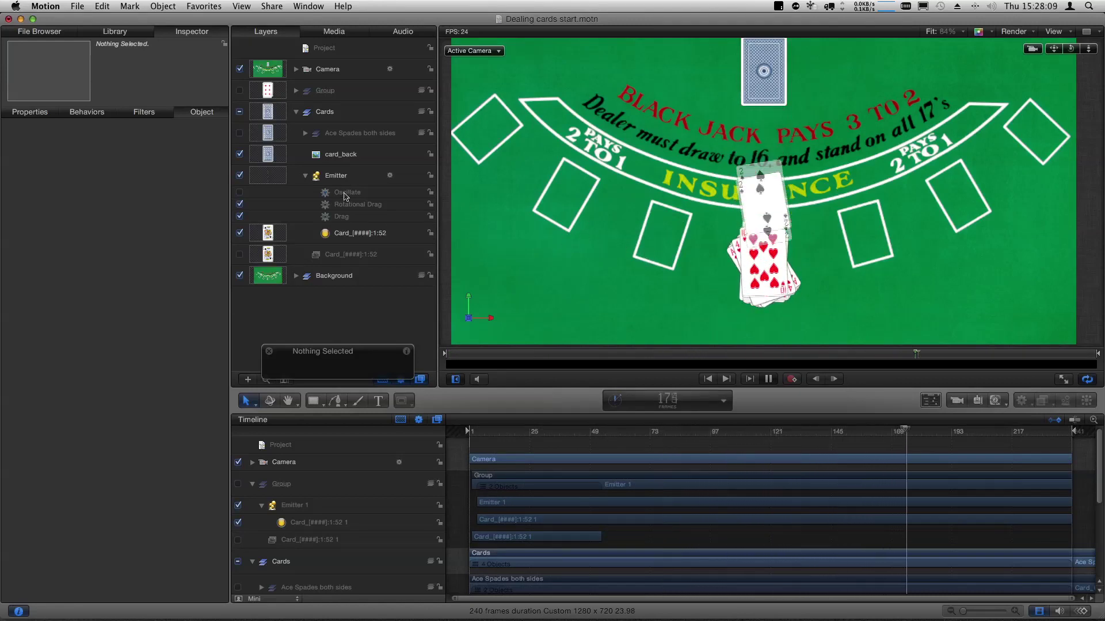
# Select the card Emitter, move its HUD aside, and enable the Oscillate behavior.
pyautogui.click(375, 173)
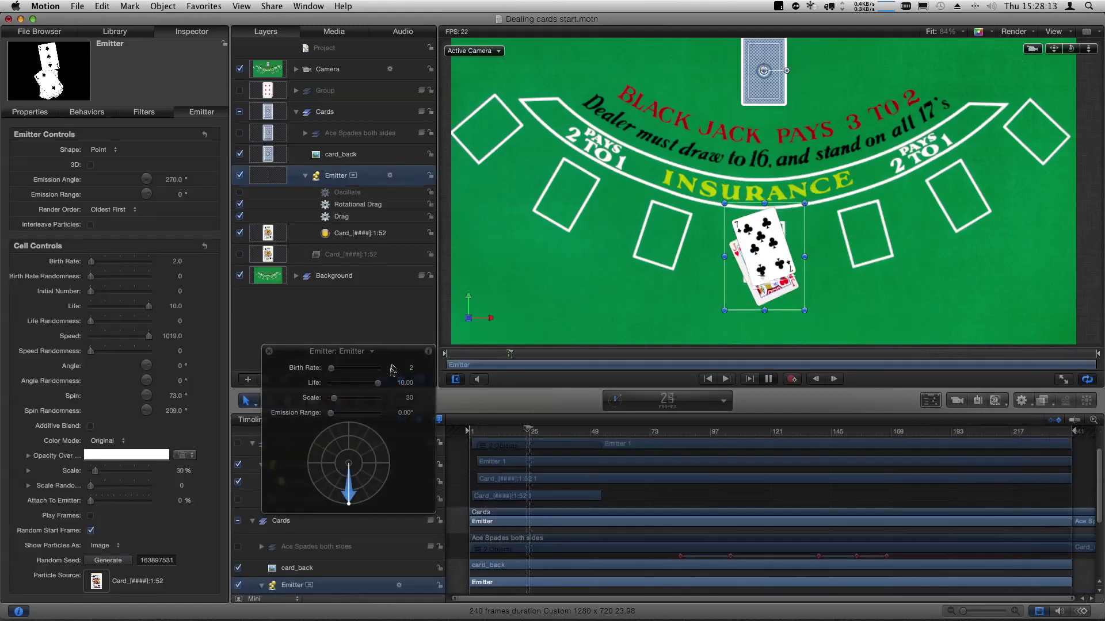
pyautogui.moveTo(397, 354); pyautogui.dragTo(386, 247)
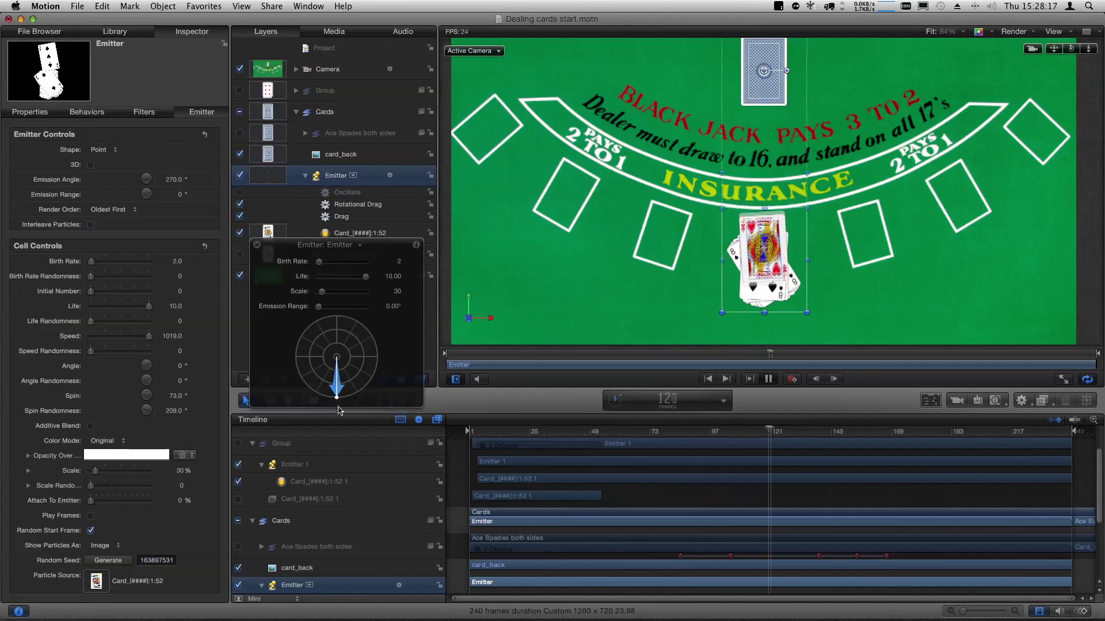
pyautogui.moveTo(381, 252); pyautogui.dragTo(378, 280)
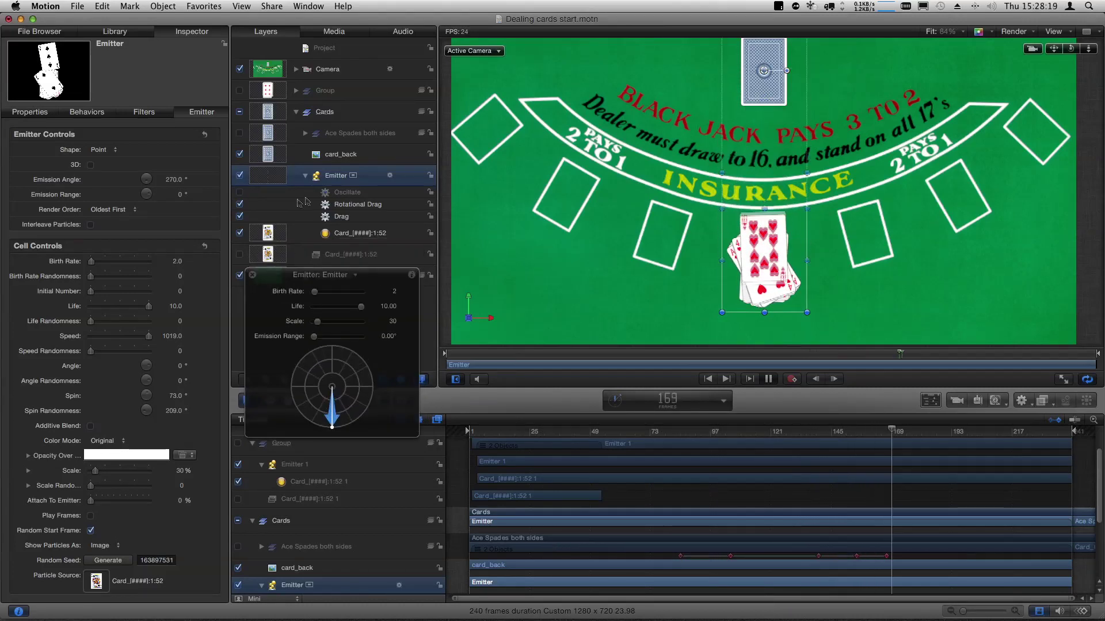
pyautogui.click(239, 193)
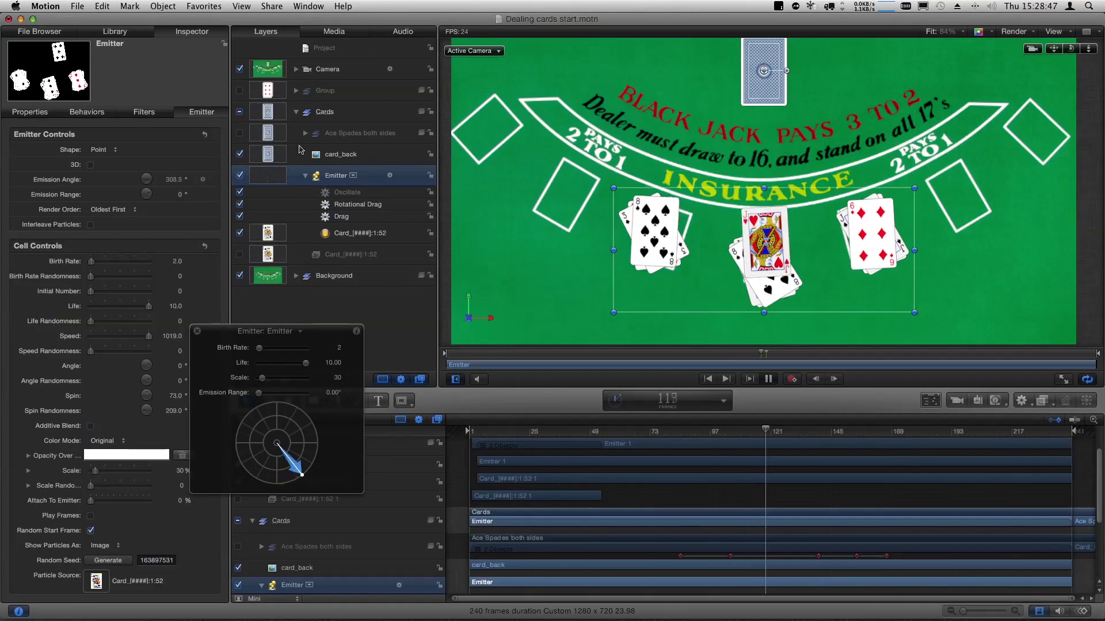
pyautogui.click(240, 133)
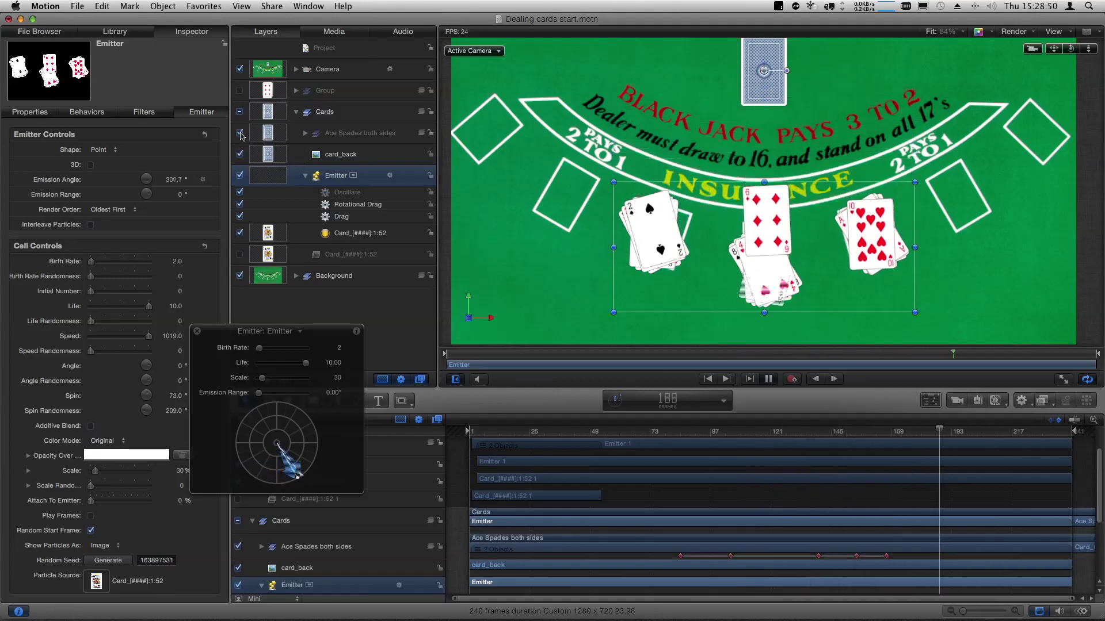
pyautogui.click(770, 379)
pyautogui.click(769, 379)
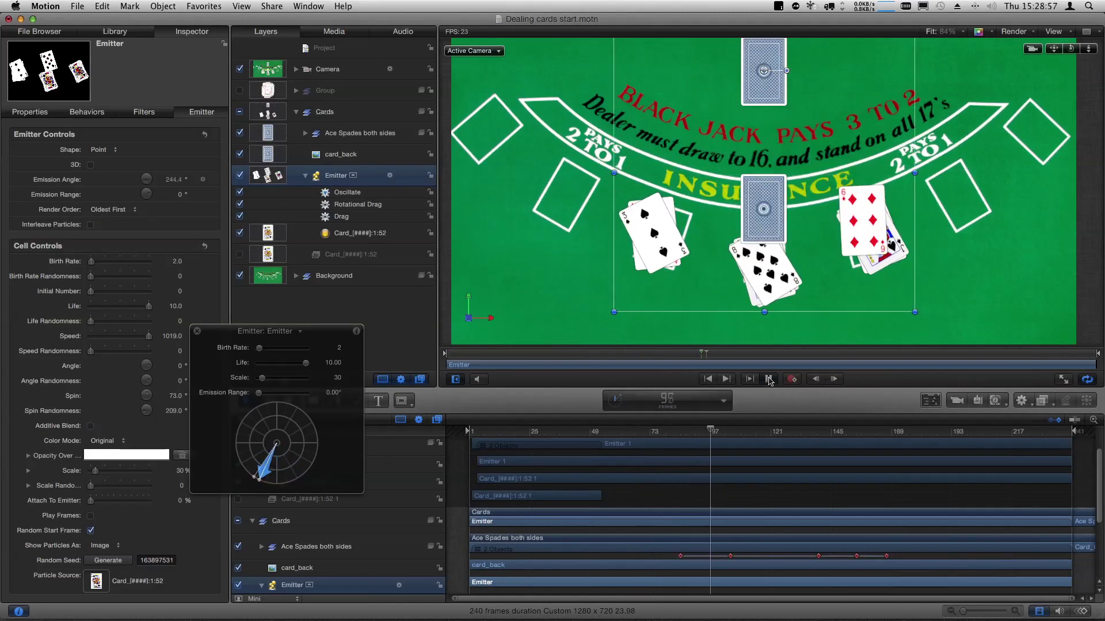
pyautogui.click(770, 379)
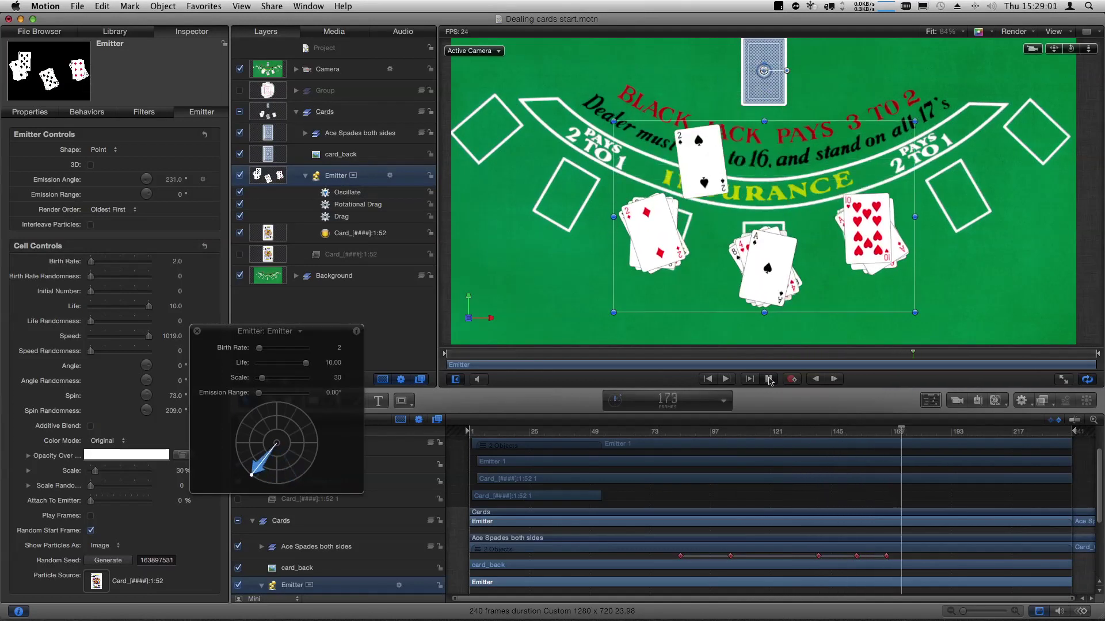
pyautogui.click(770, 379)
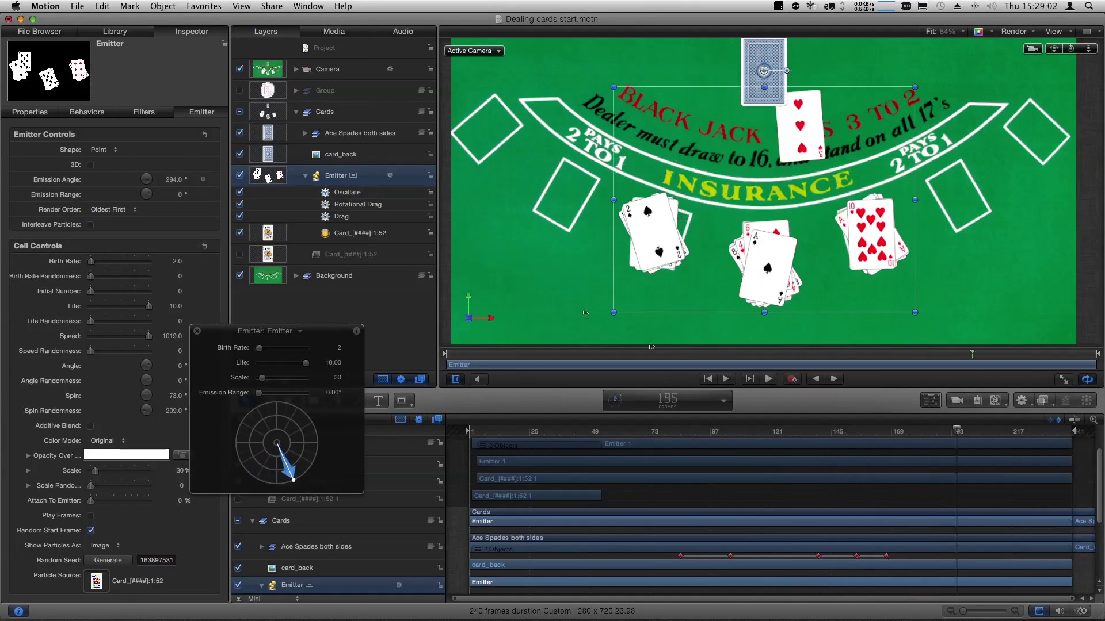
pyautogui.click(240, 132)
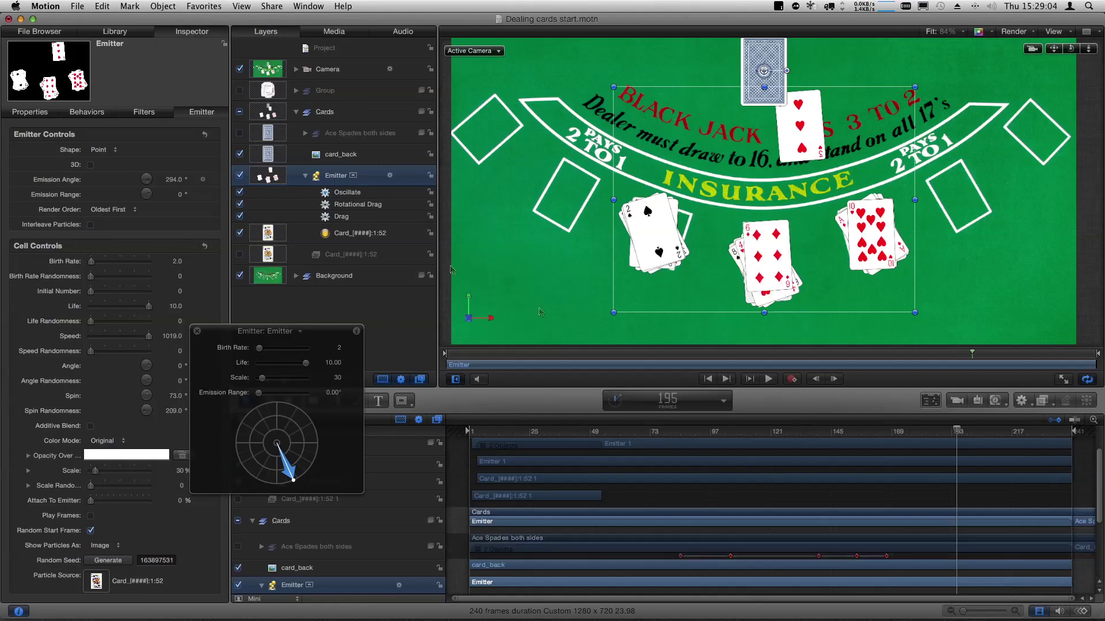
pyautogui.click(512, 432)
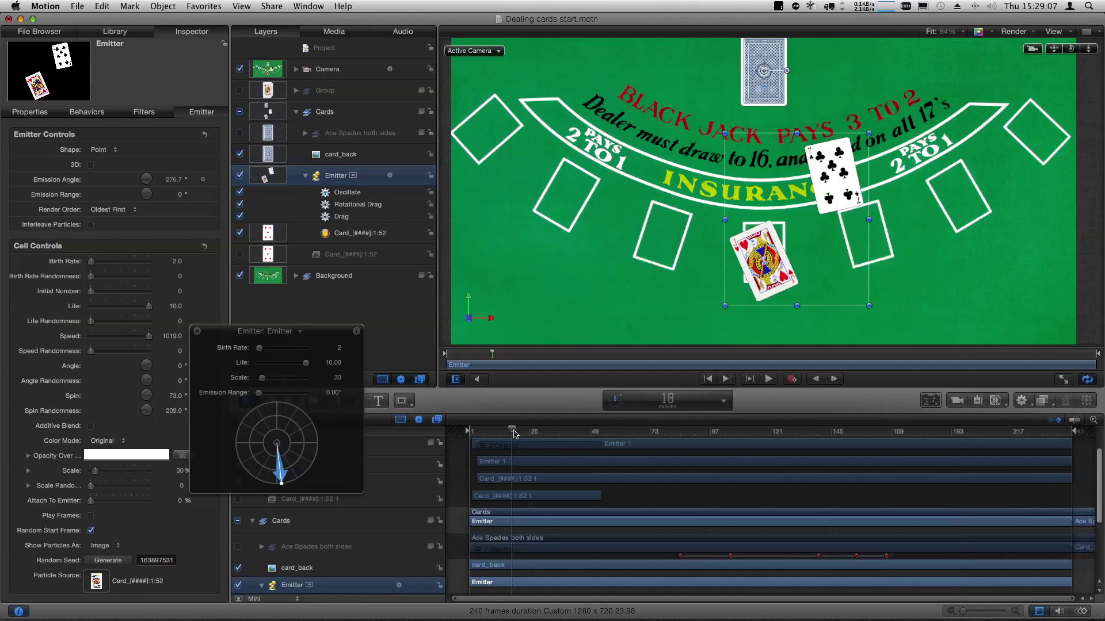
pyautogui.press('space')
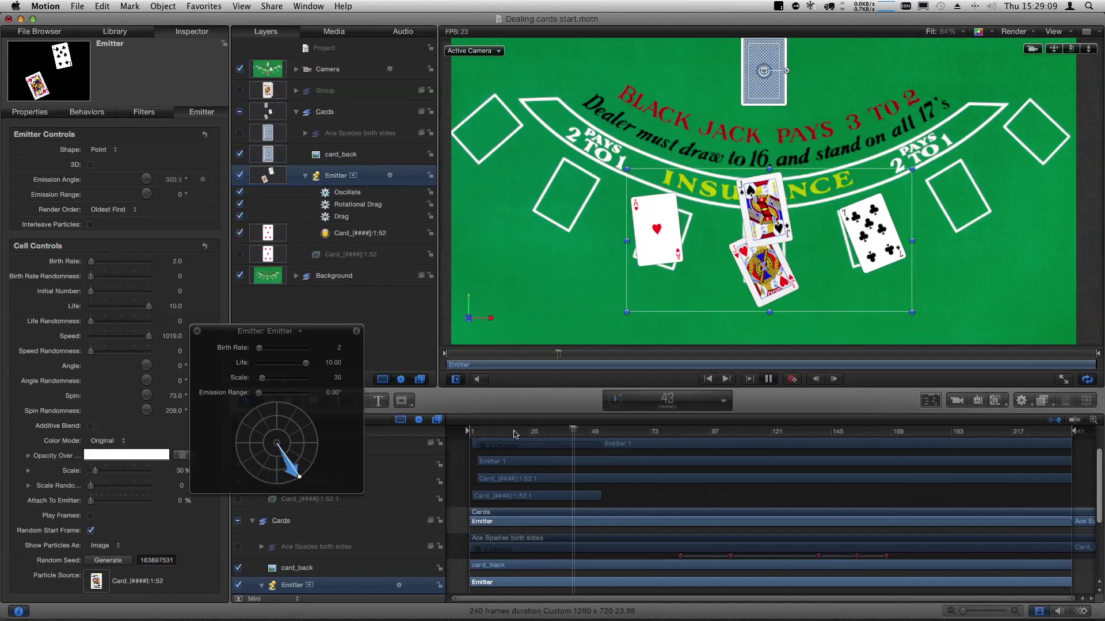
pyautogui.press('space')
pyautogui.press('space')
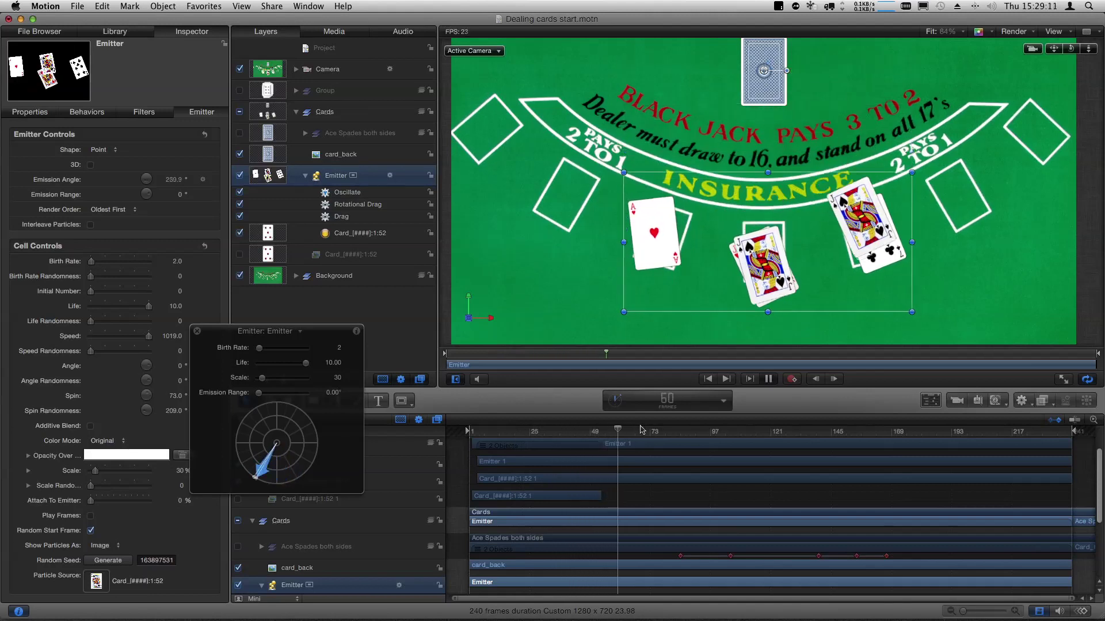
pyautogui.press('space')
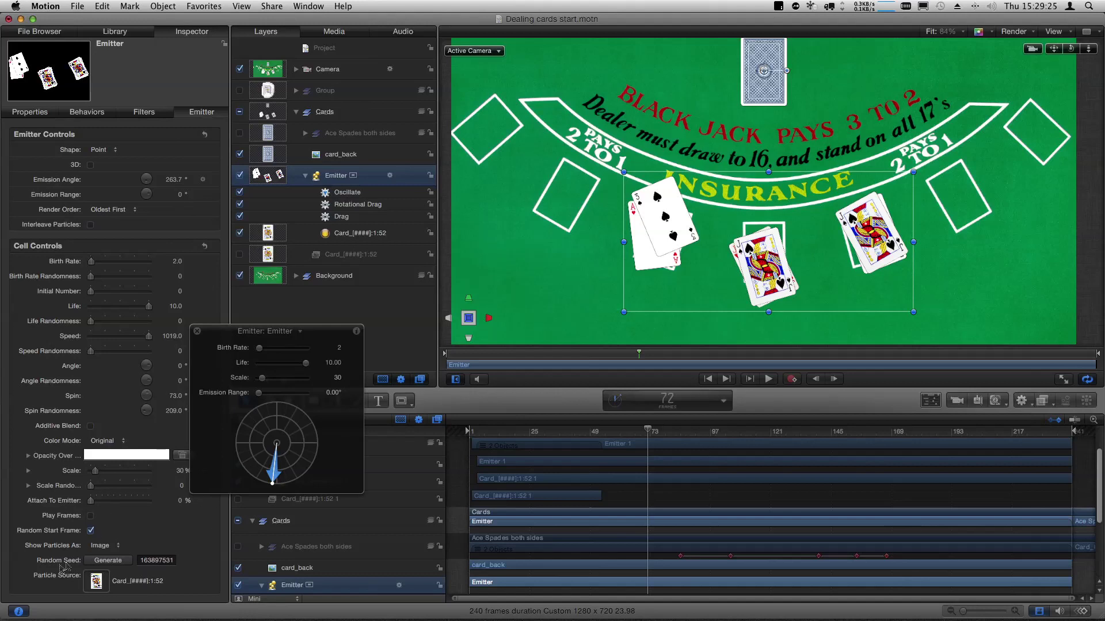
# Generate new Random Seed values seven times to reshuffle the dealt cards.
pyautogui.click(108, 561)
pyautogui.click(108, 561)
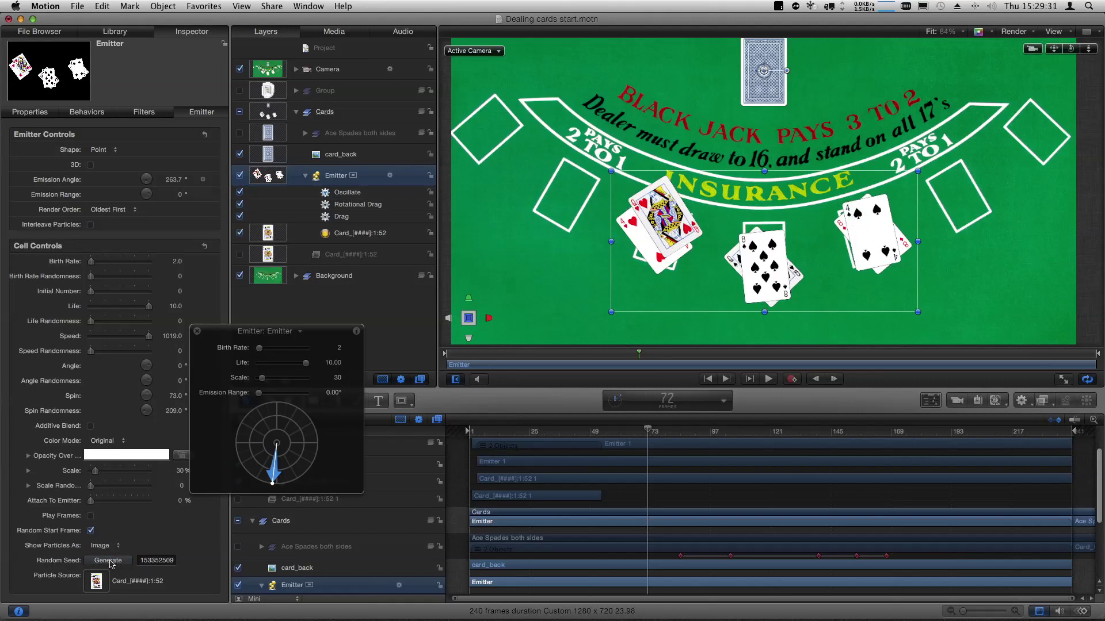
pyautogui.click(108, 561)
pyautogui.click(109, 561)
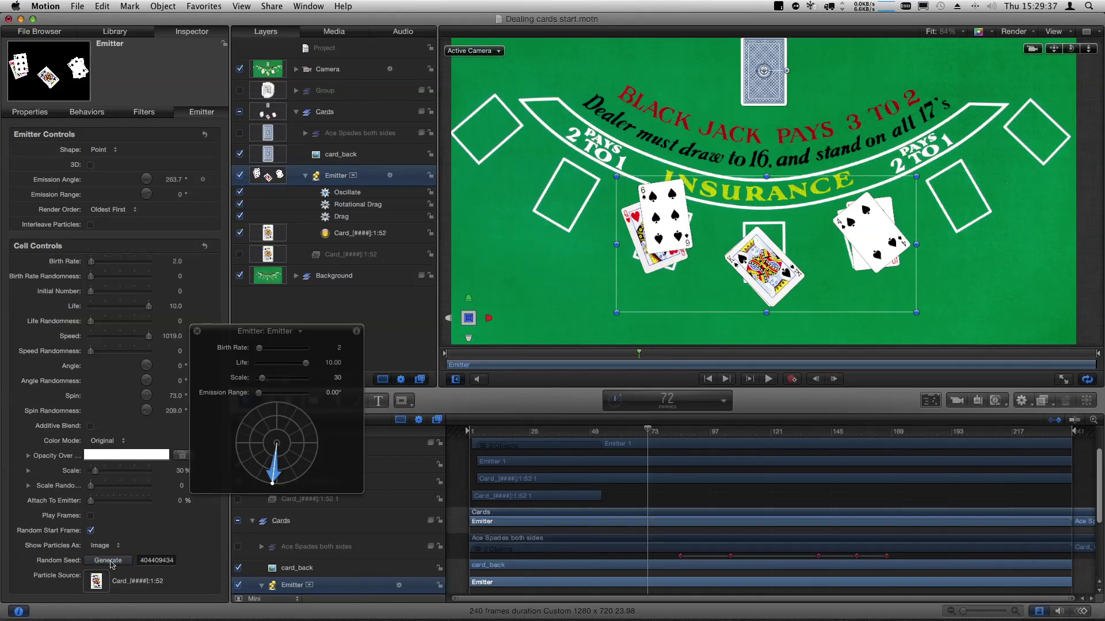
pyautogui.click(108, 560)
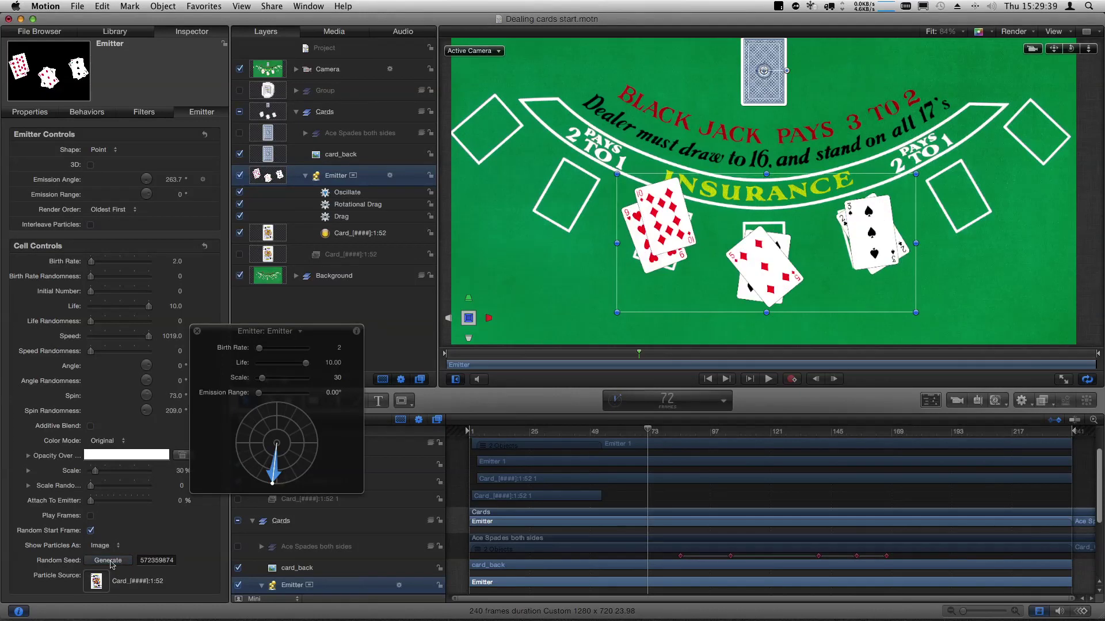
pyautogui.click(108, 560)
pyautogui.click(108, 561)
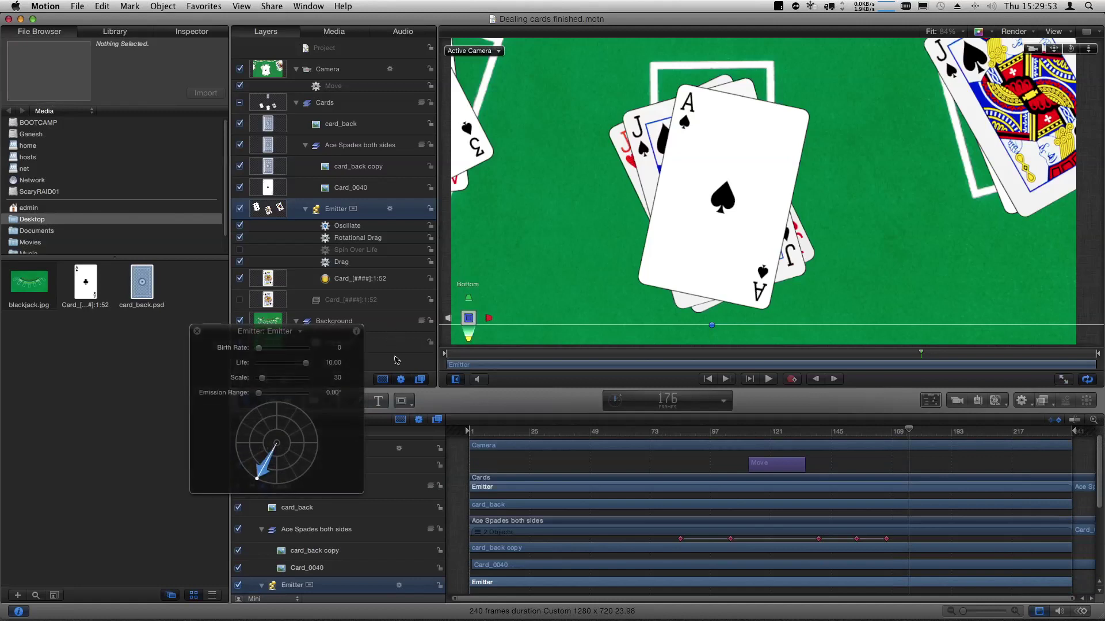
# Deselect the emitter and play Dealing cards finished from the first frame.
pyautogui.click(396, 360)
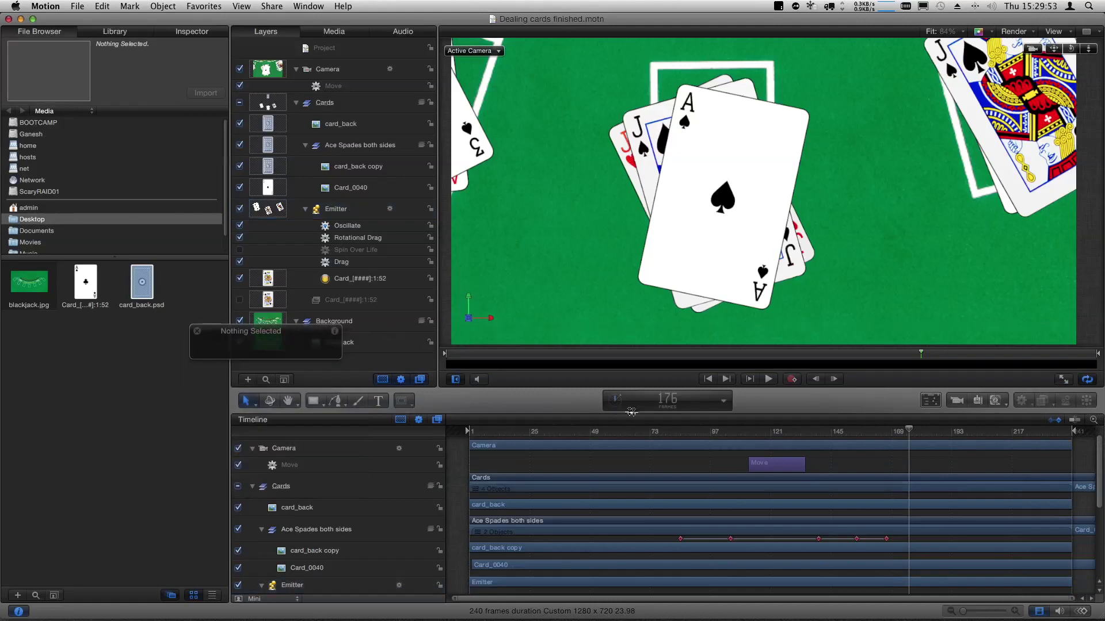
pyautogui.click(707, 380)
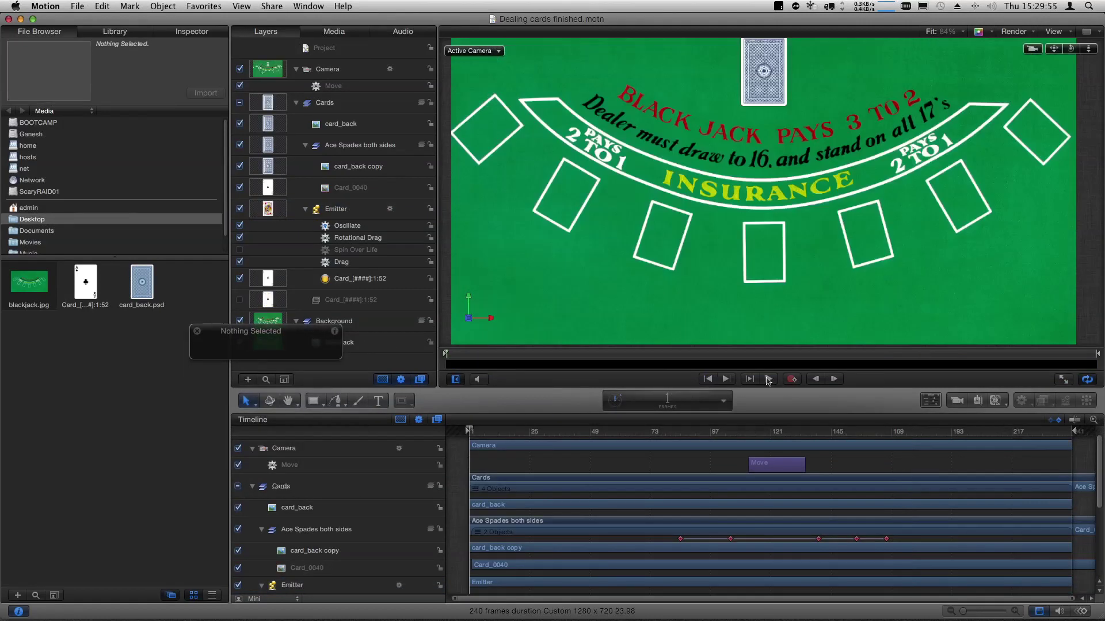
pyautogui.click(768, 379)
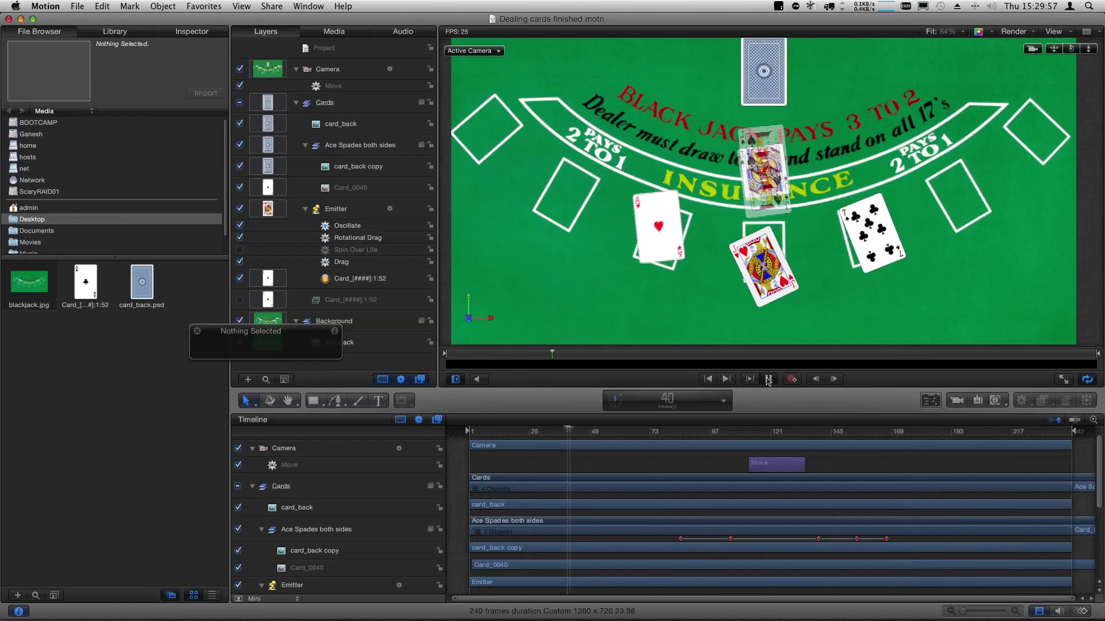